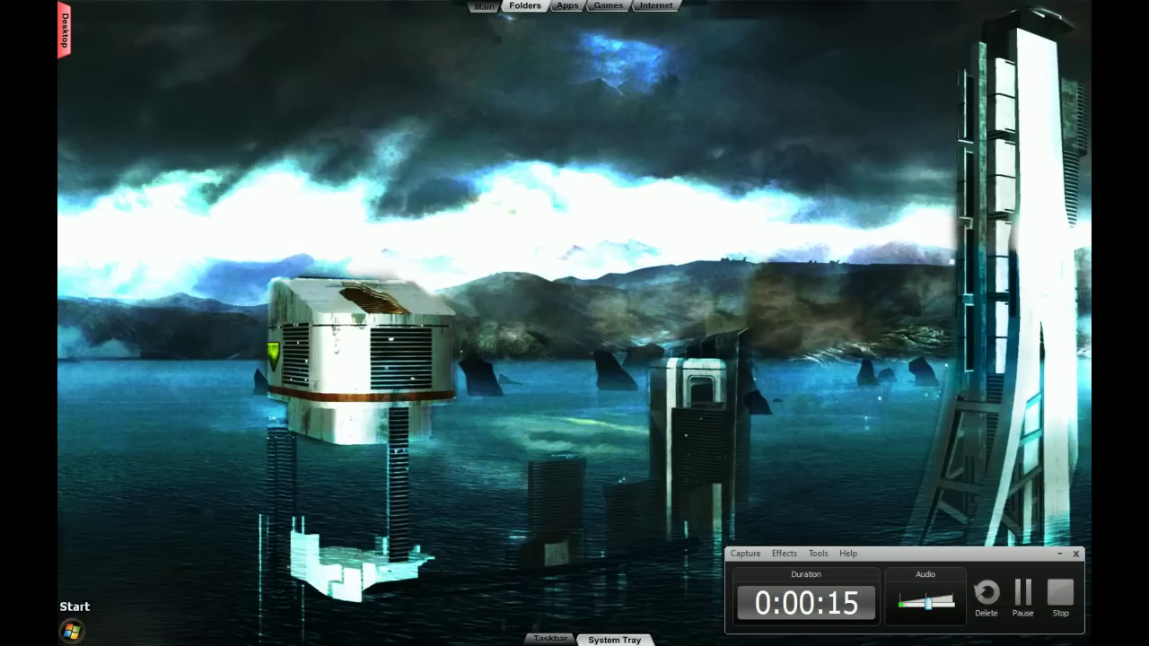
Open the Computer window and set the advanced folder options to show hidden files, folders, and drives.
left_click(70, 630)
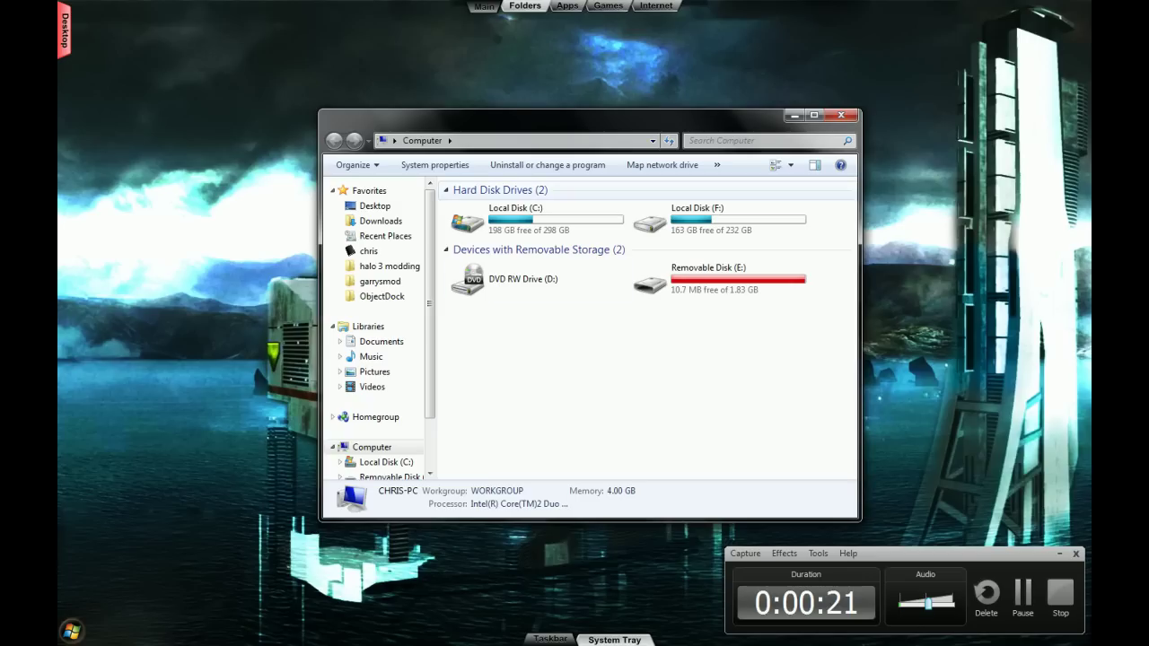
left_click(355, 165)
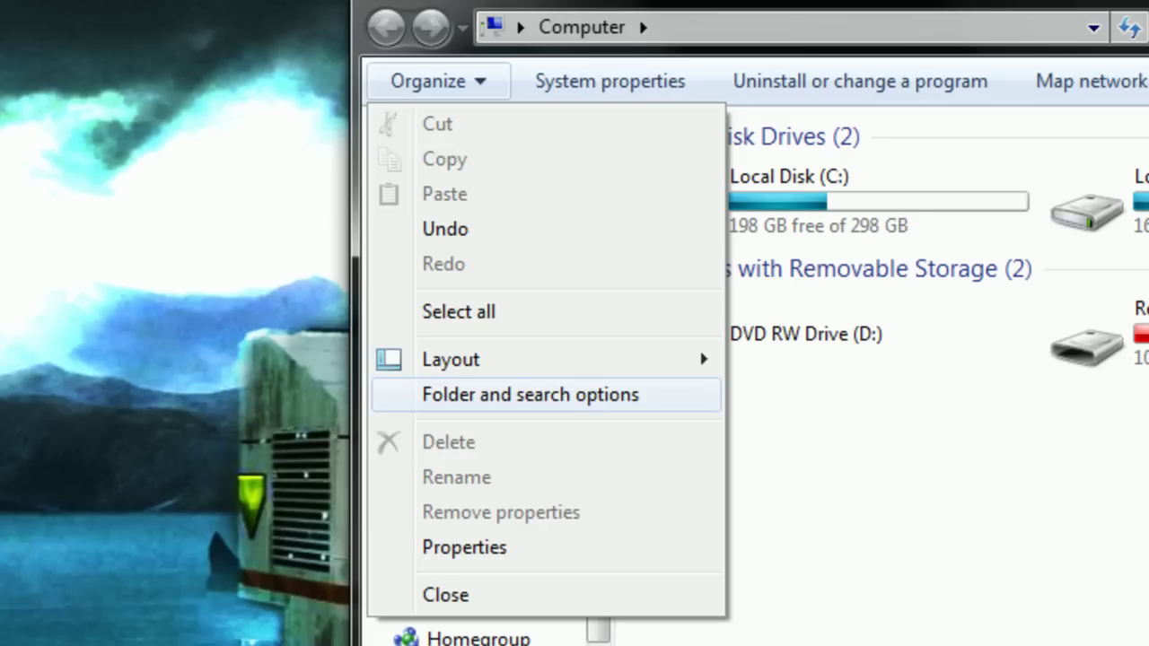
left_click(530, 395)
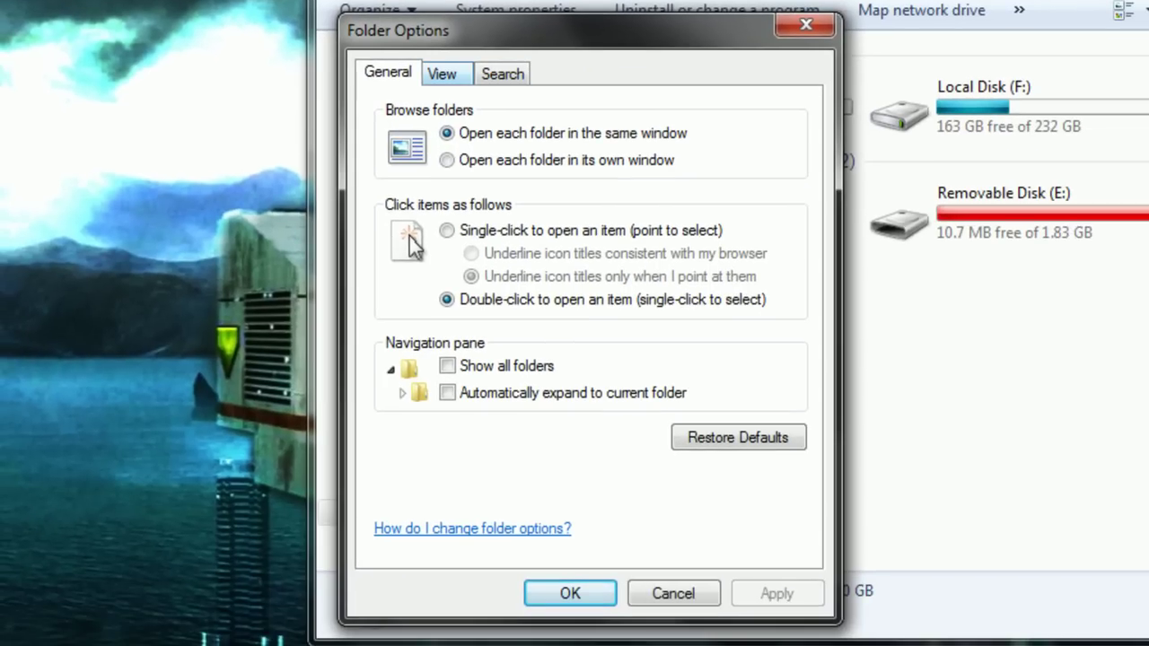
left_click(441, 74)
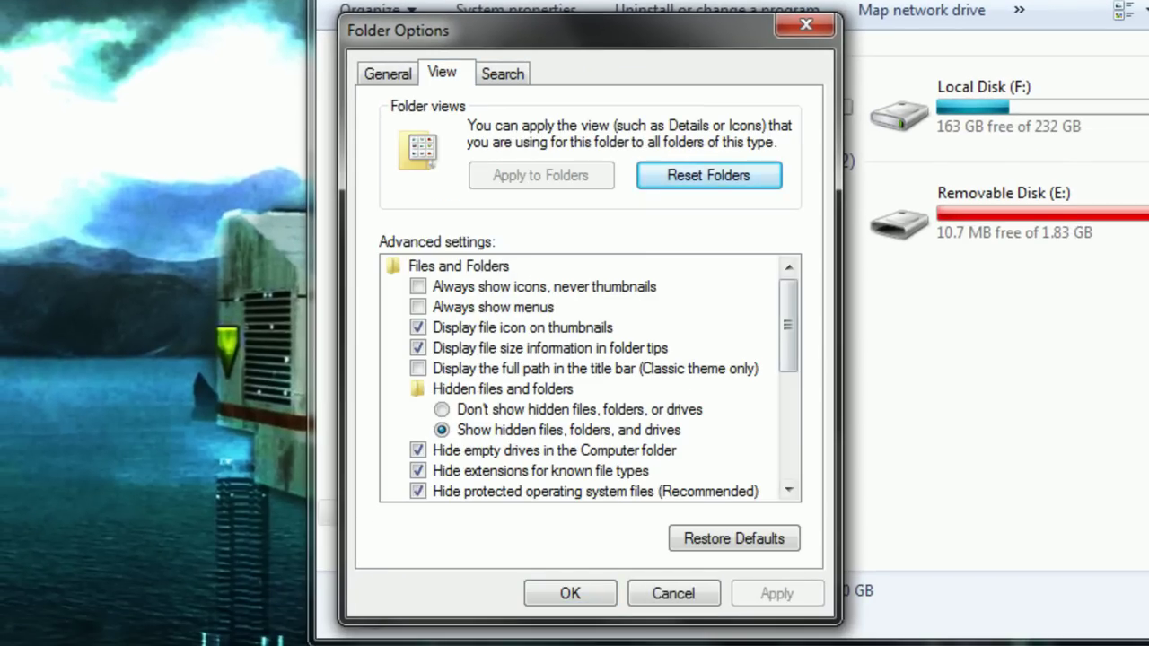
mouse_move(788, 325)
left_mouse_down()
mouse_move(788, 335)
mouse_move(788, 325)
left_mouse_up()
left_click(502, 389)
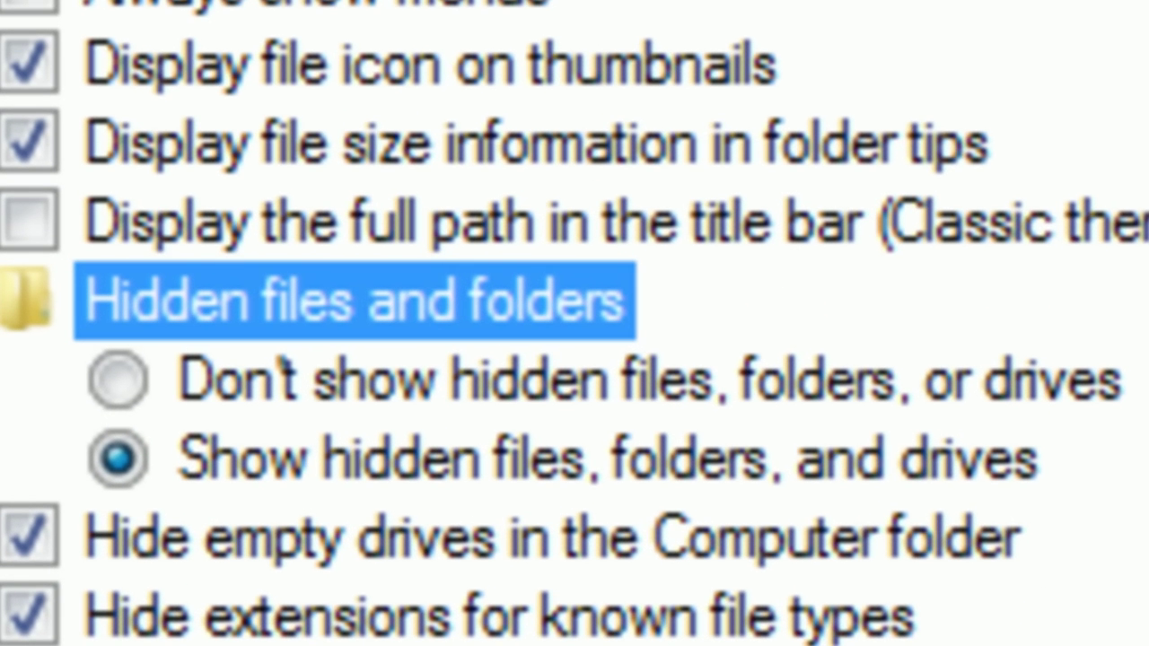
left_click(607, 459)
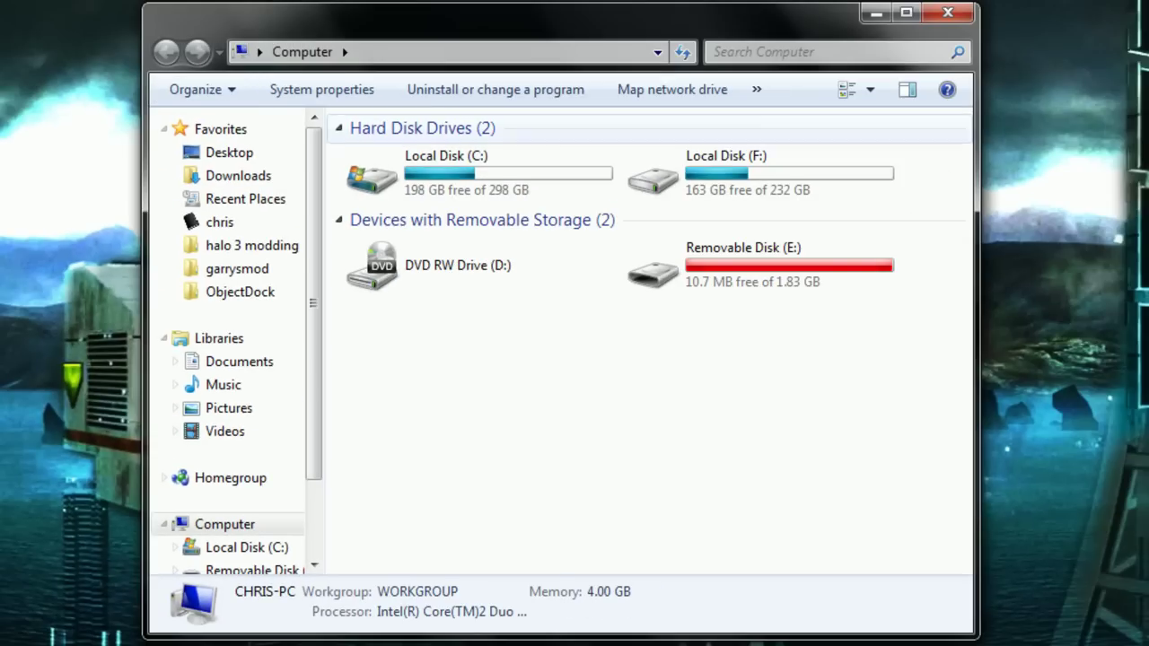
Browse from Local Disk (C:) through Users and the personal user folder into the hidden AppData folder.
double_click(480, 173)
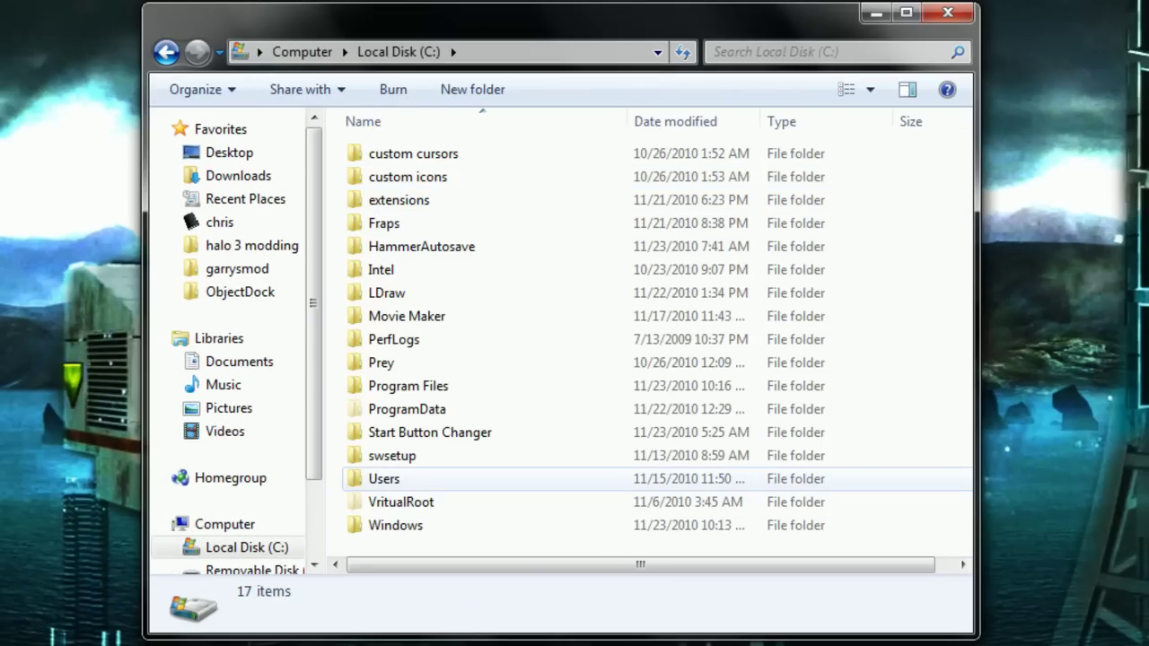
double_click(384, 478)
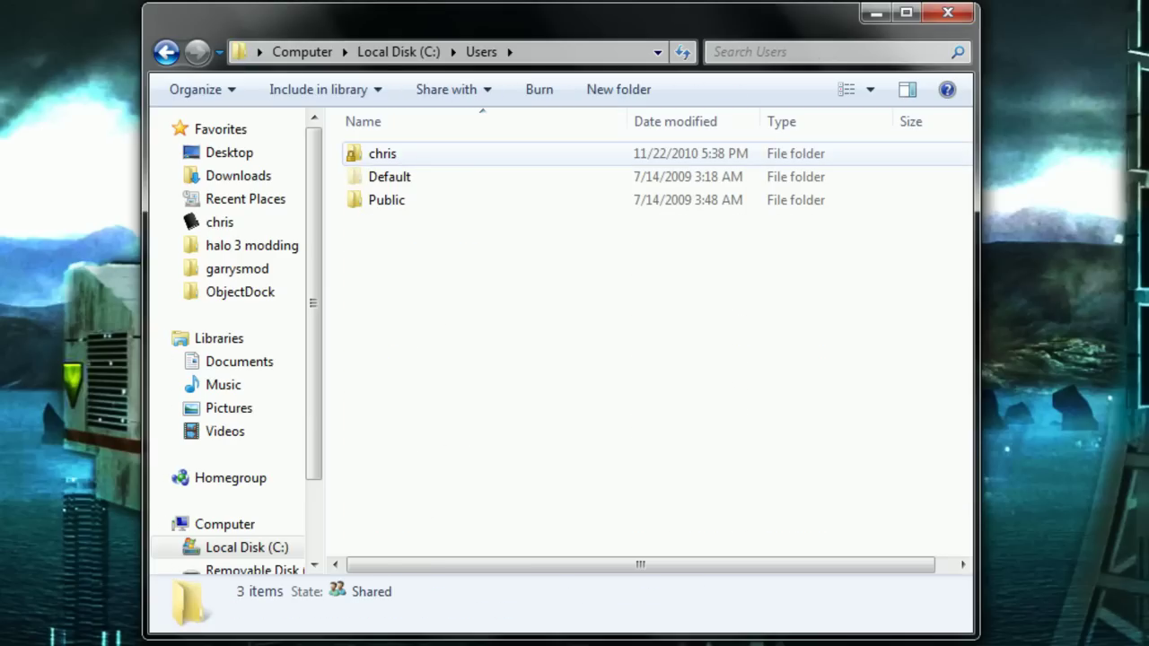
double_click(382, 153)
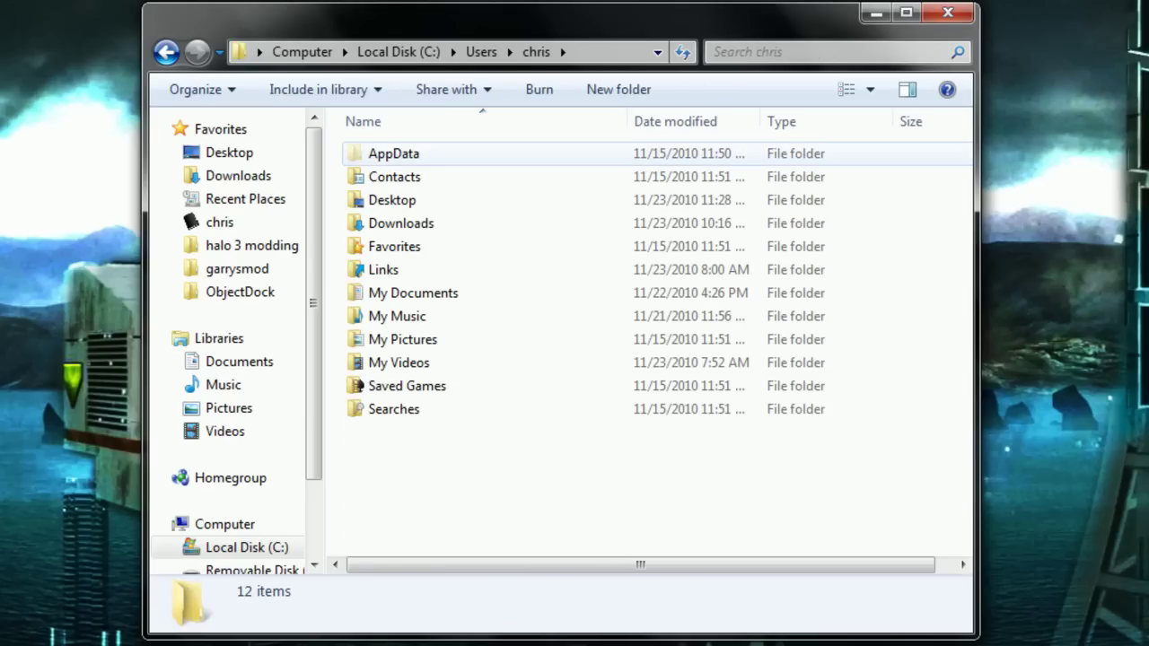
left_click(393, 154)
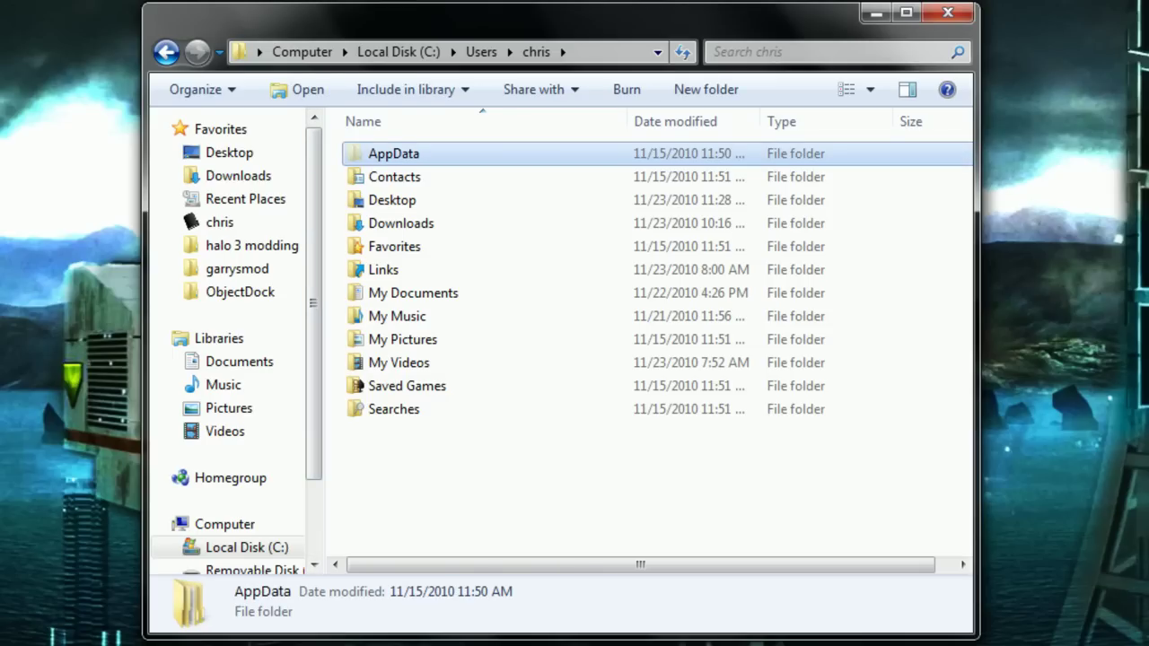
key("Return")
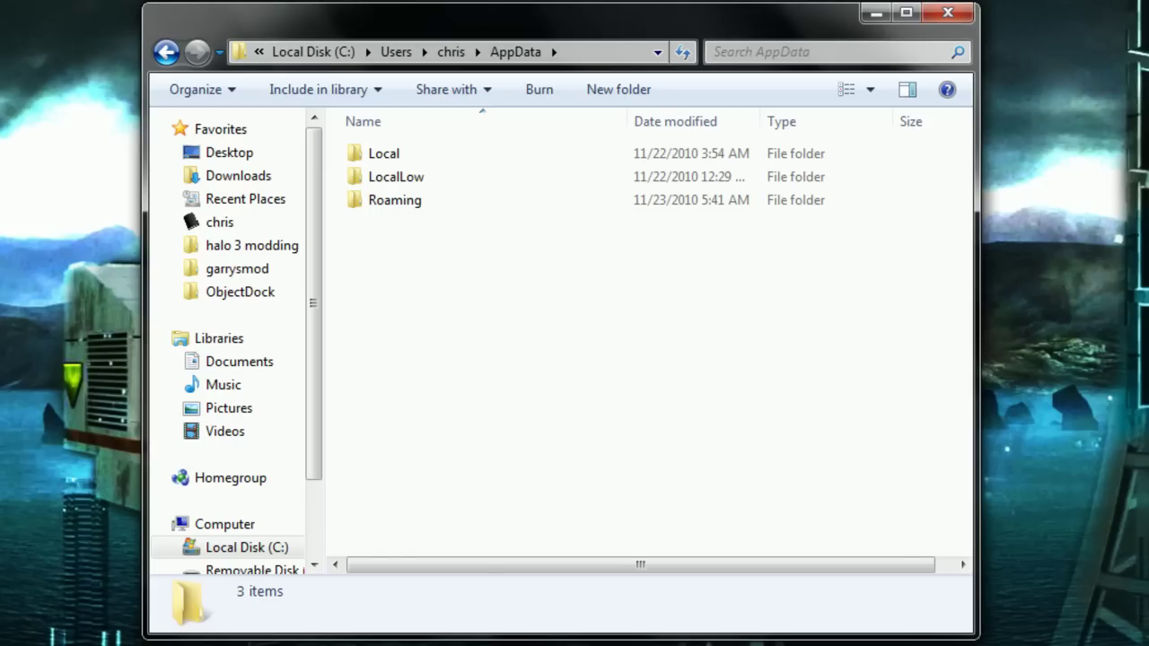
Browse from AppData through Roaming and LEGO Company into the LEGO Digital Designer folder.
left_click(383, 153)
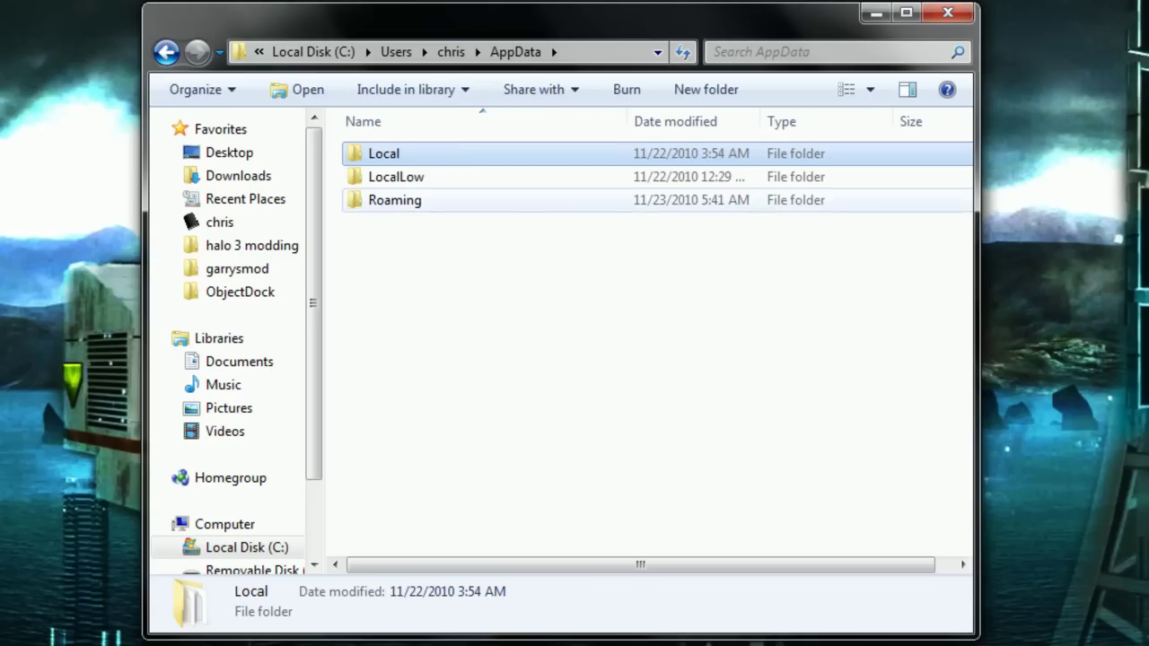
left_click(394, 200)
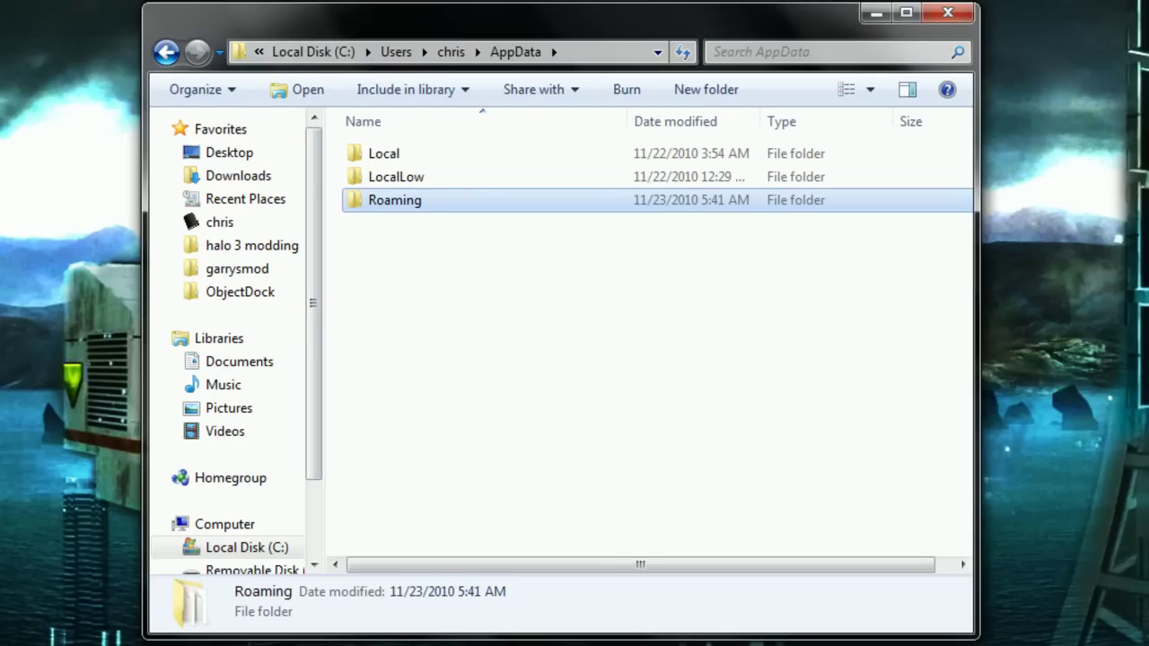
key("Return")
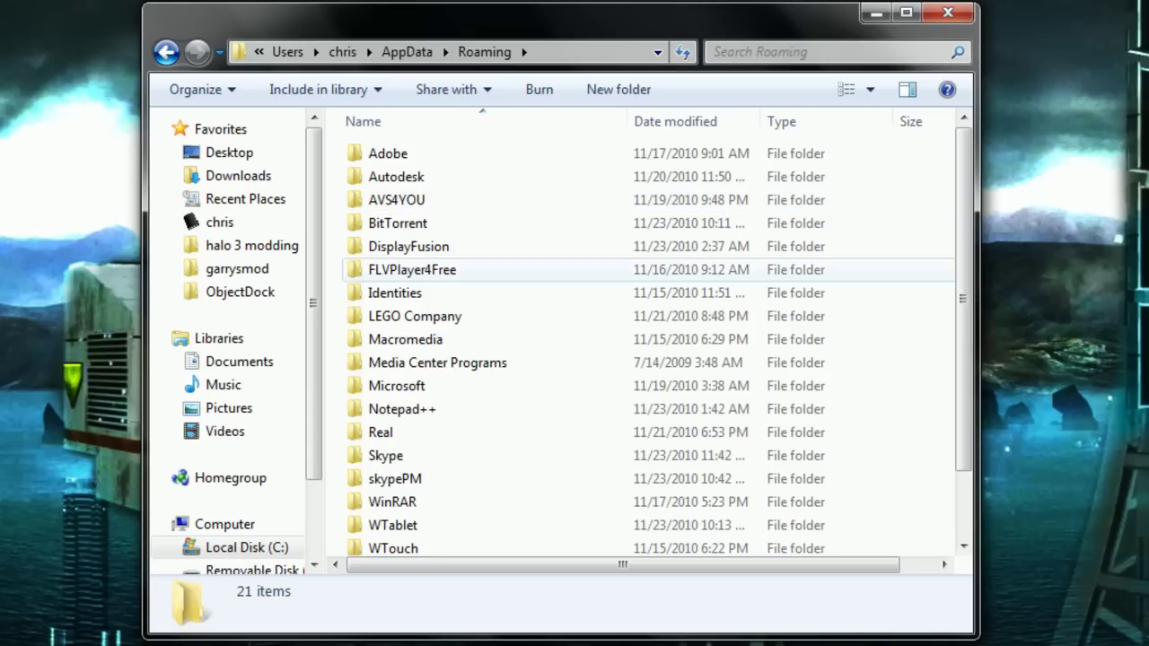
left_click(415, 316)
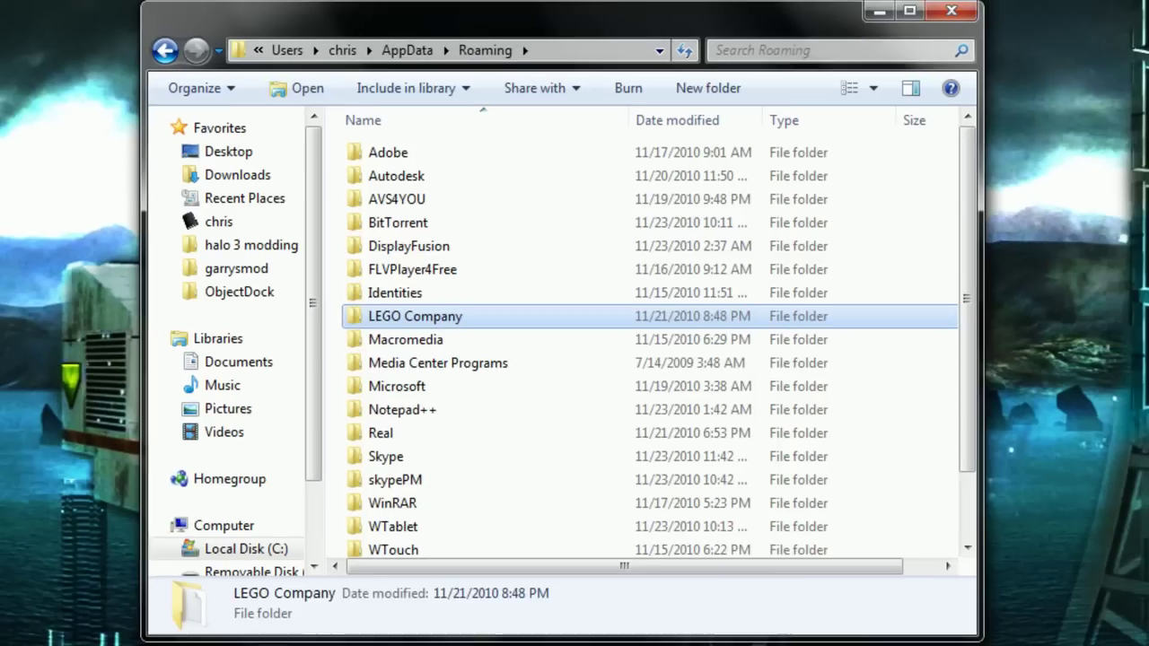
double_click(553, 318)
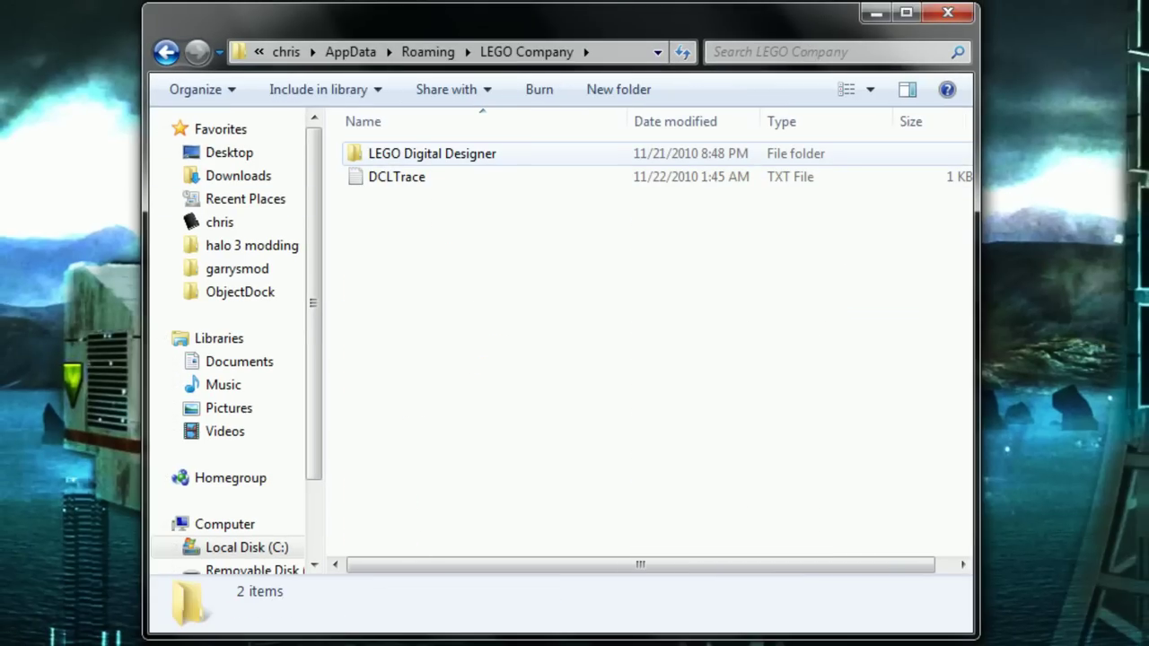
double_click(432, 153)
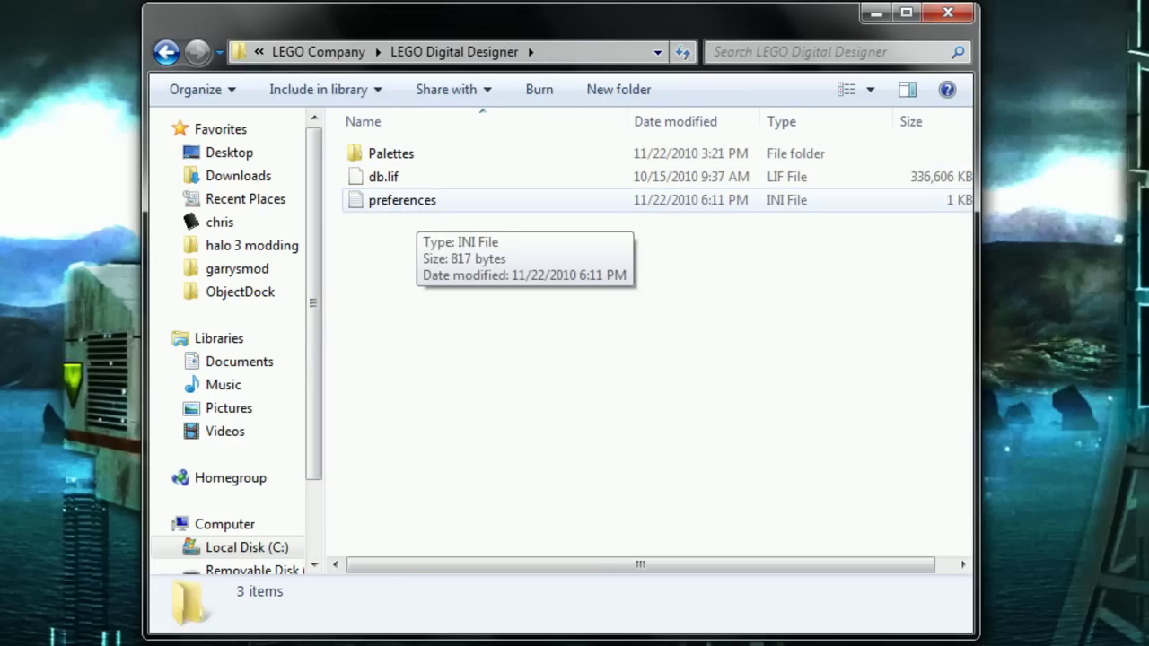
Open the preferences INI file in Notepad.
right_click(420, 202)
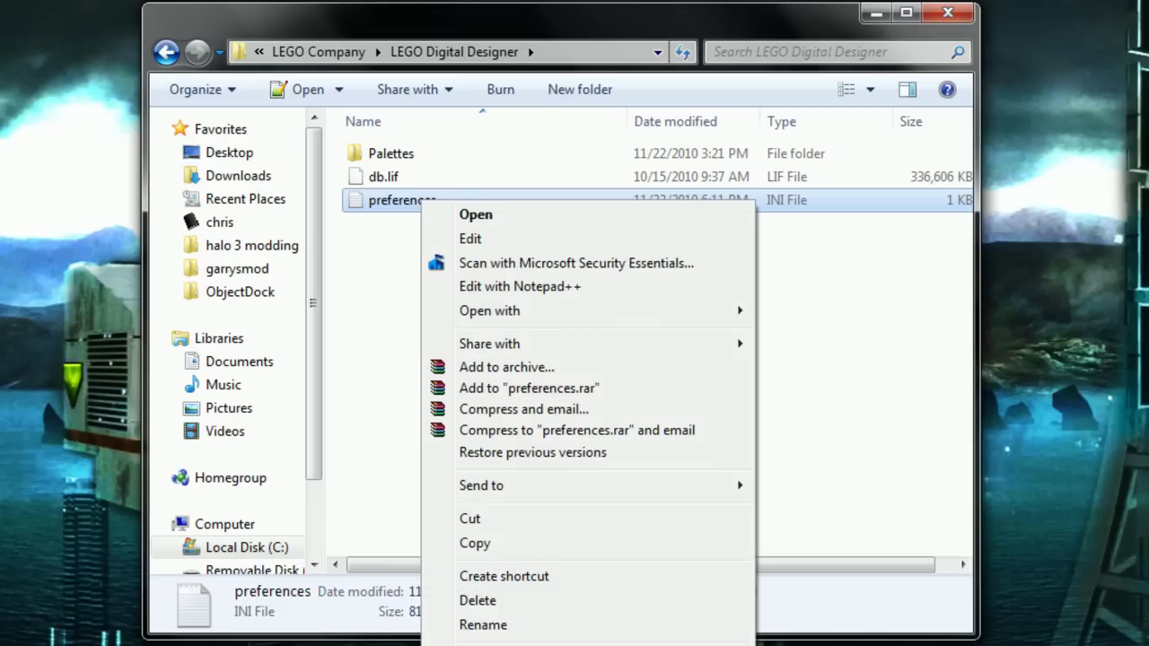
left_click(386, 269)
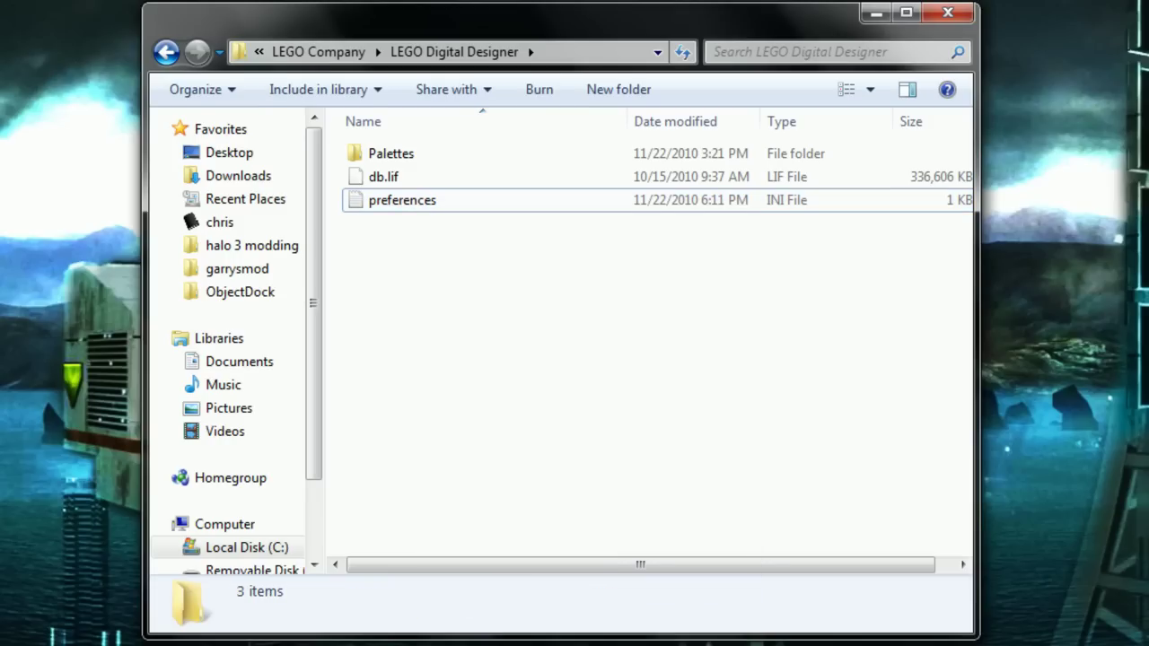
right_click(433, 205)
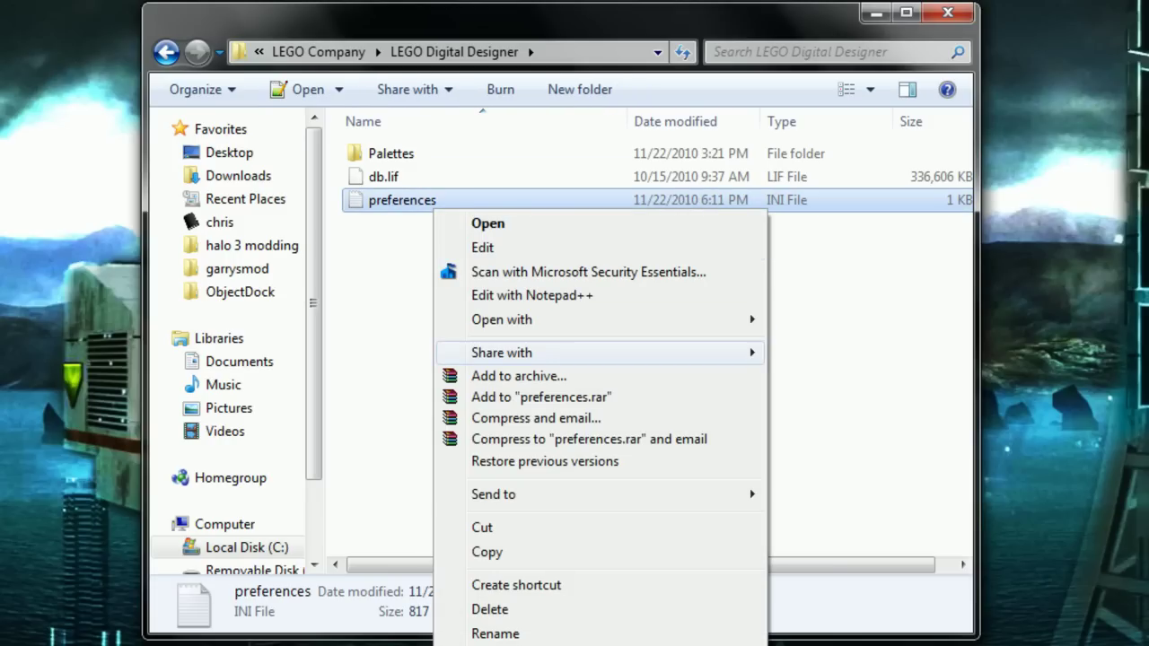
mouse_move(610, 320)
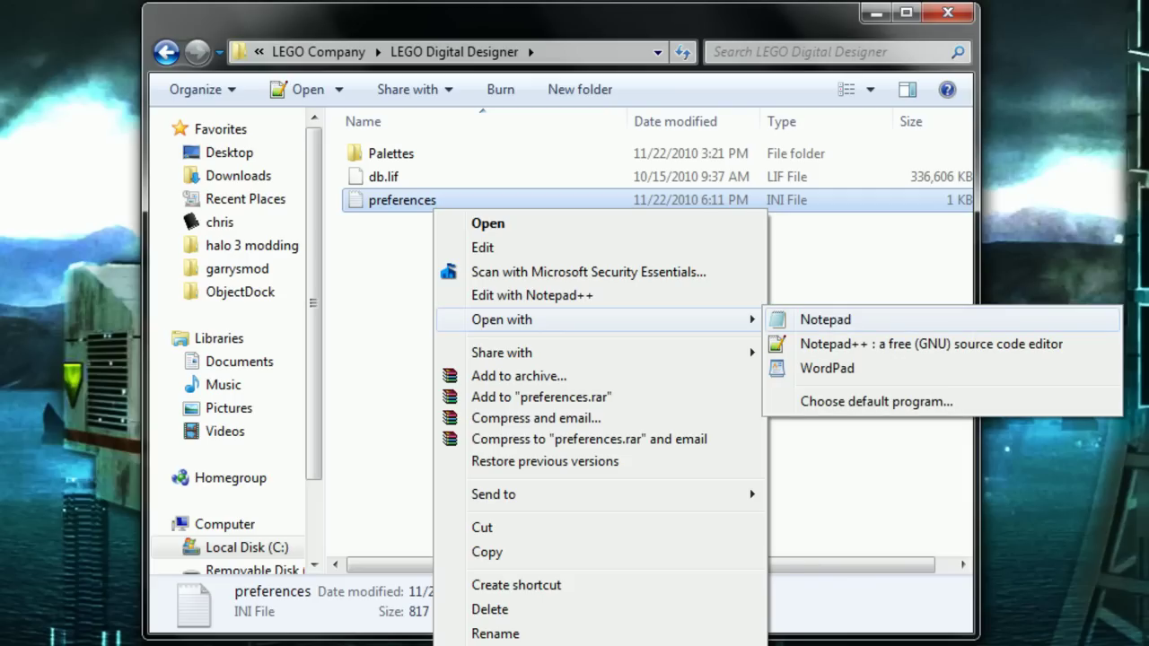
left_click(825, 320)
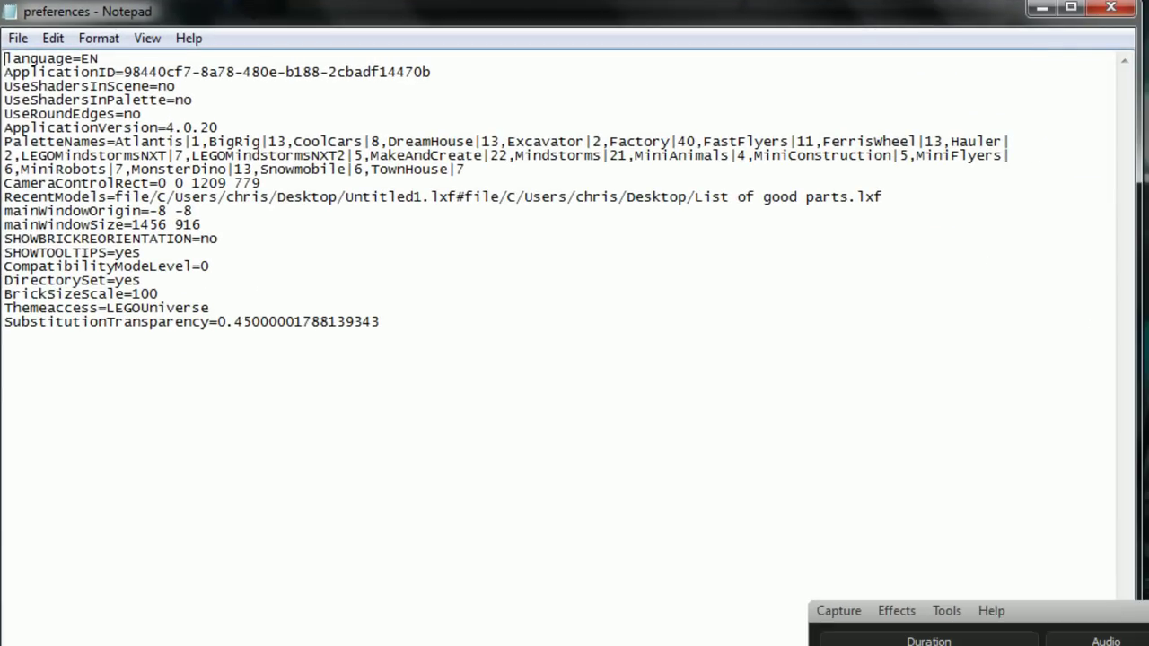
Highlight the line Themeaccess=LEGOUniverse under BrickSizeScale in the preferences file to check it.
left_click(209, 308)
left_click_drag(209, 307, 4, 307)
left_click(5, 350)
left_click_drag(209, 308, 5, 307)
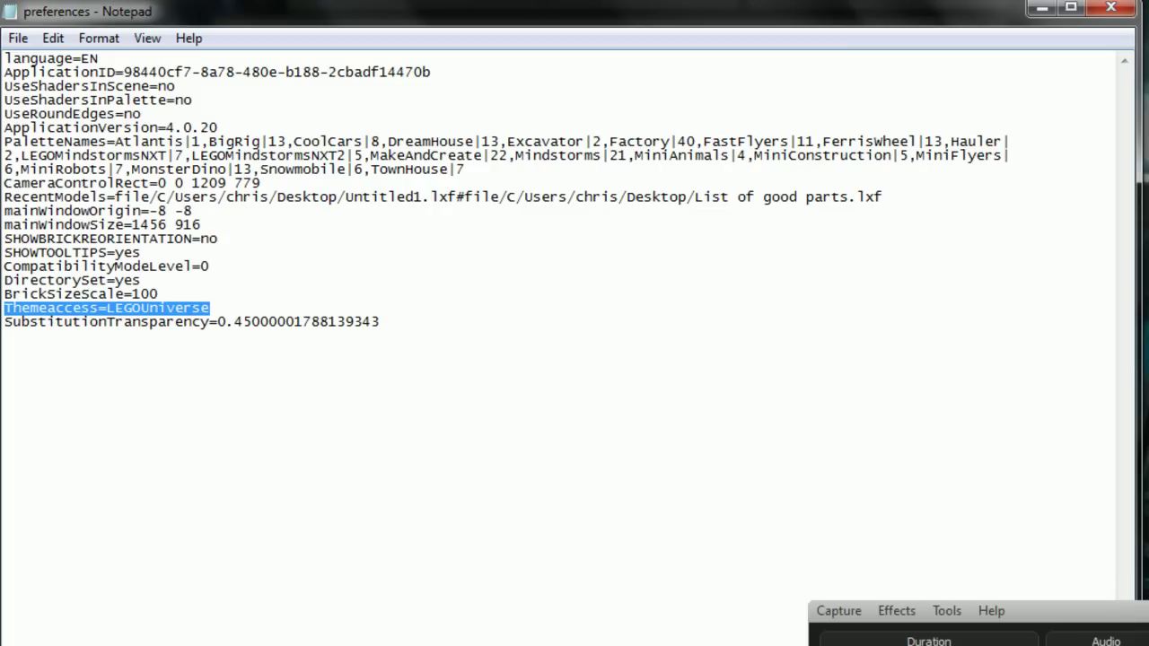
left_click(209, 308)
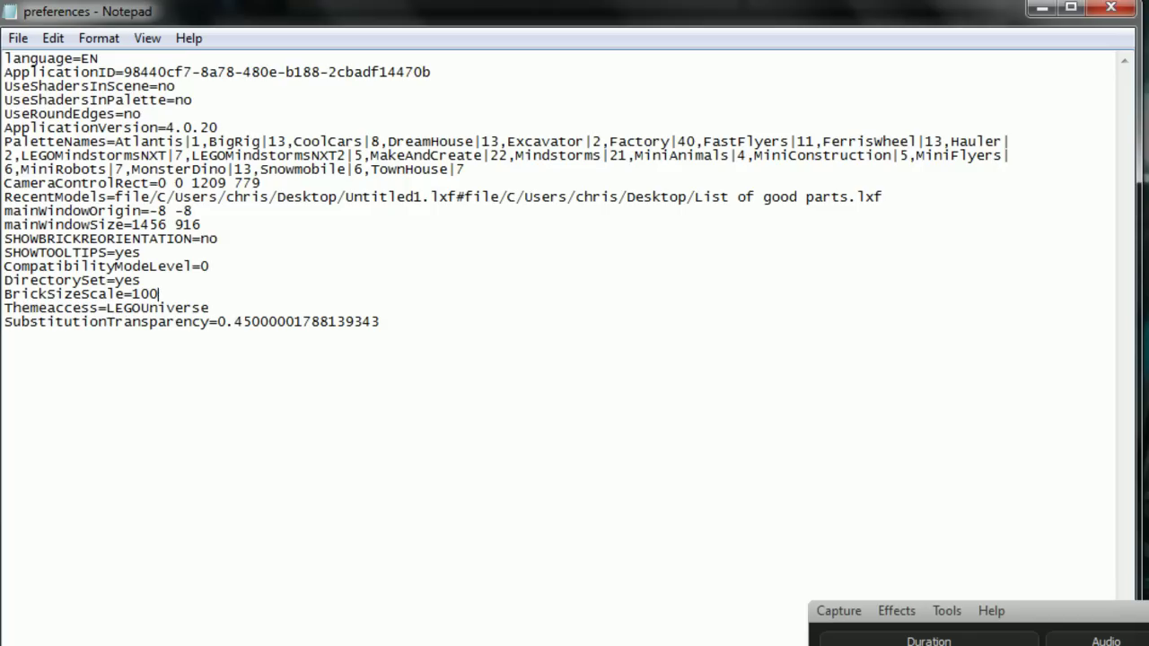
Save the preferences file and close Notepad.
left_click(18, 38)
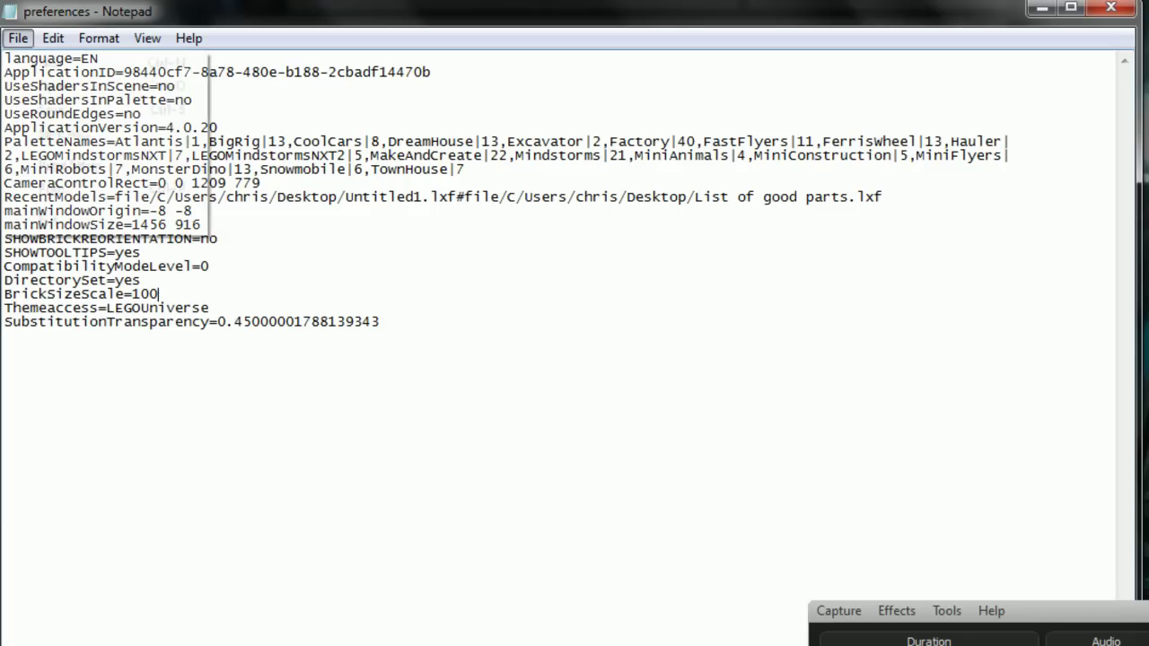
left_click(5, 349)
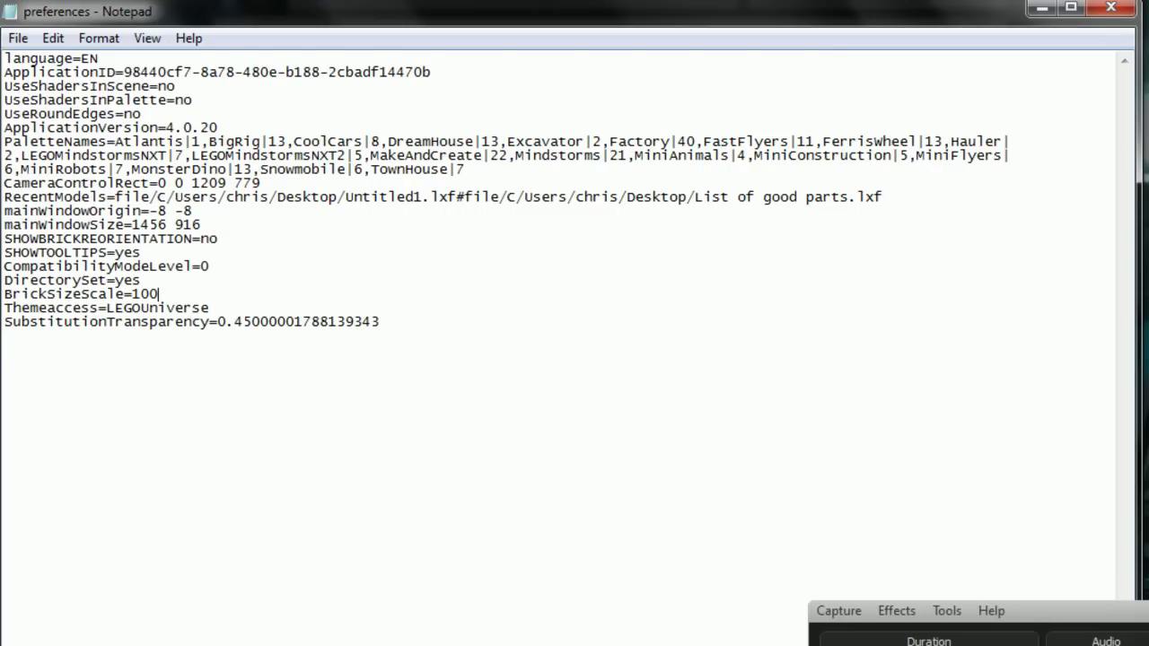
left_click_drag(114, 100, 176, 225)
left_click(5, 335)
left_click(17, 37)
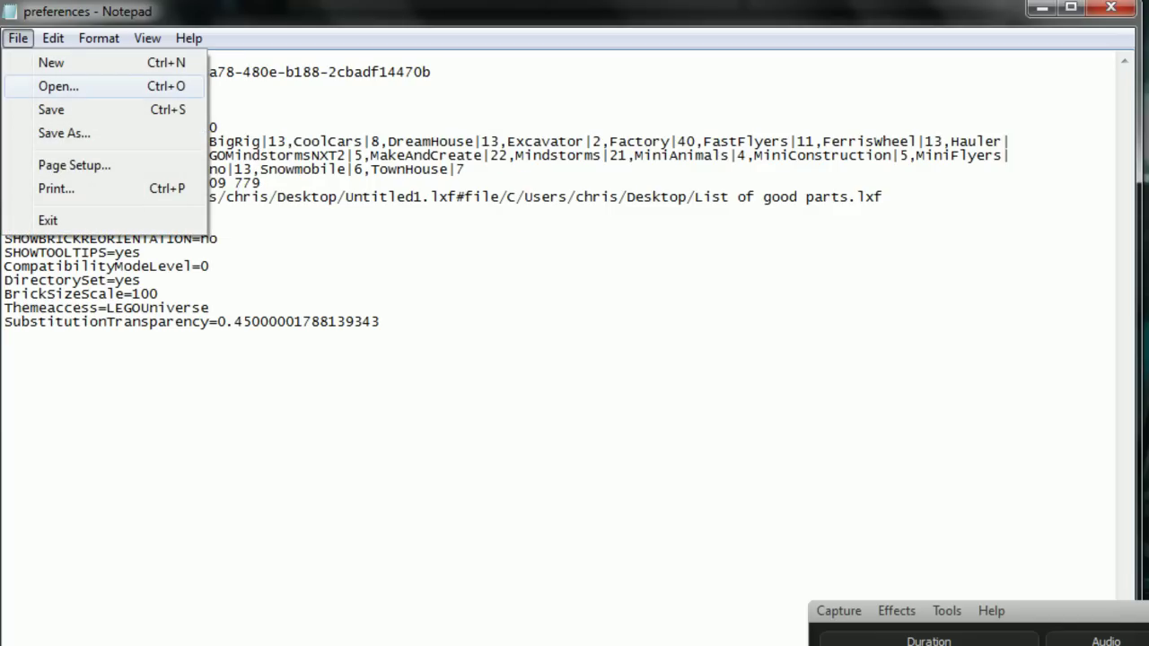
left_click(51, 108)
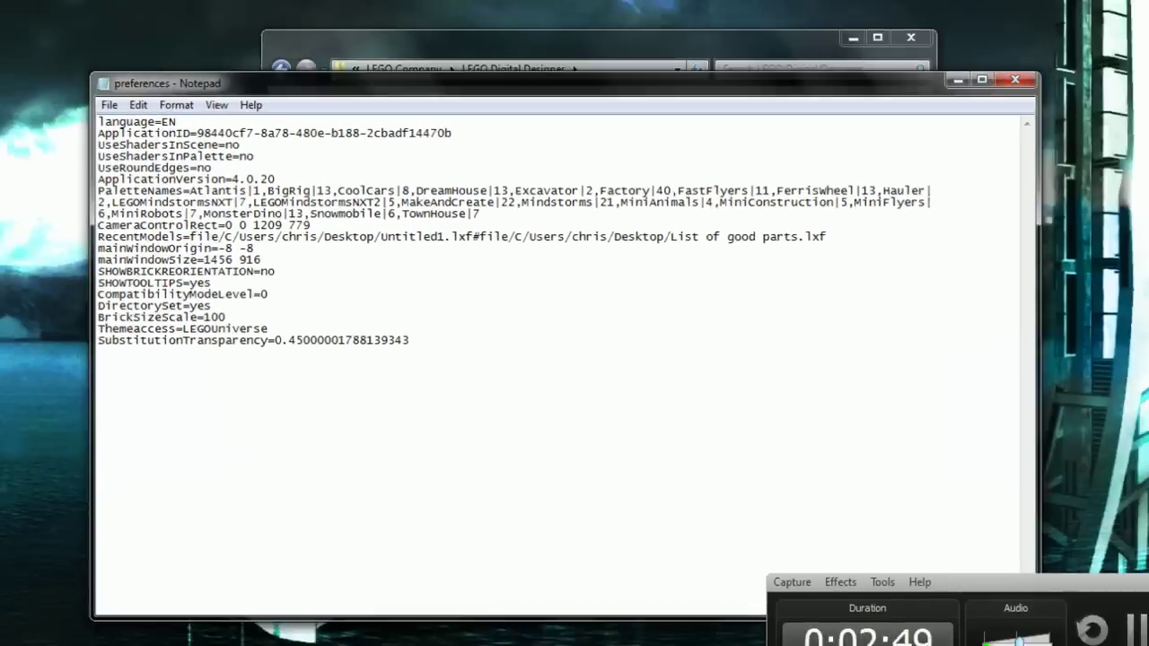
left_click(1110, 7)
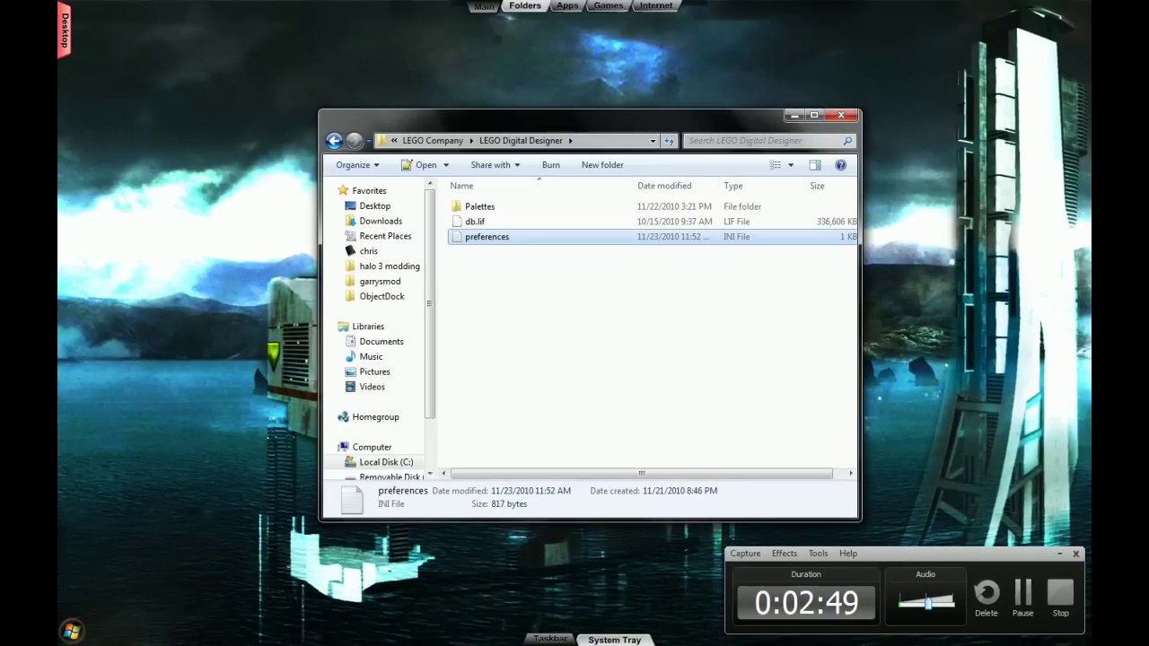
Leave the LEGO Digital Designer folder window and bring up the hidden taskbar on the desktop.
left_click(608, 51)
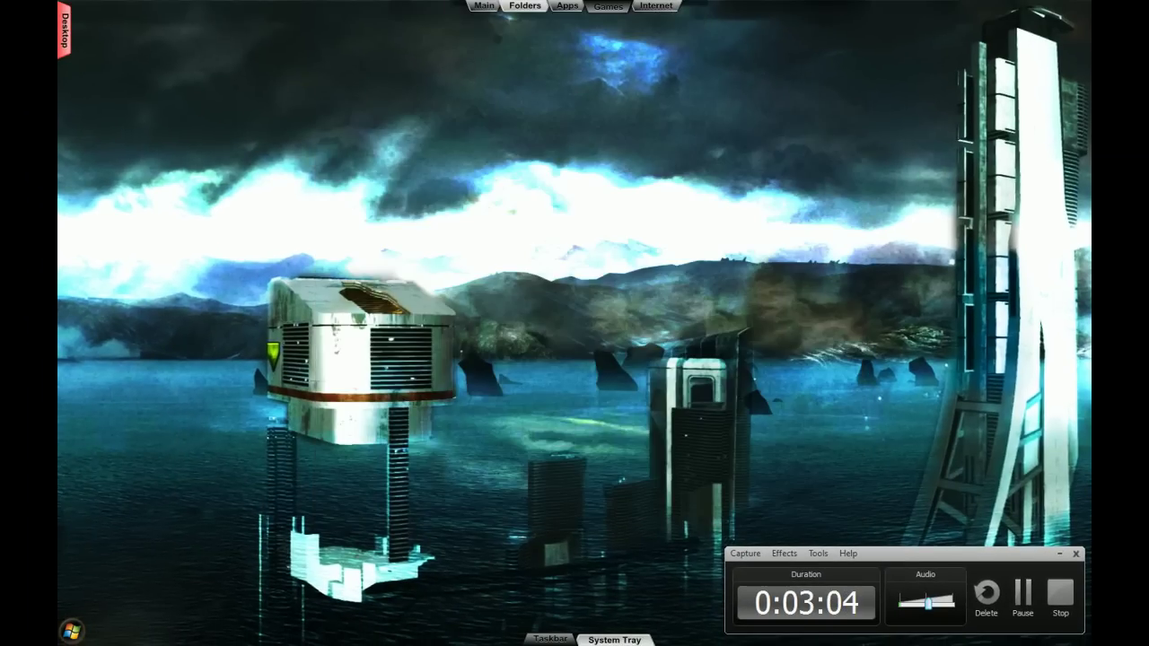
mouse_move(549, 638)
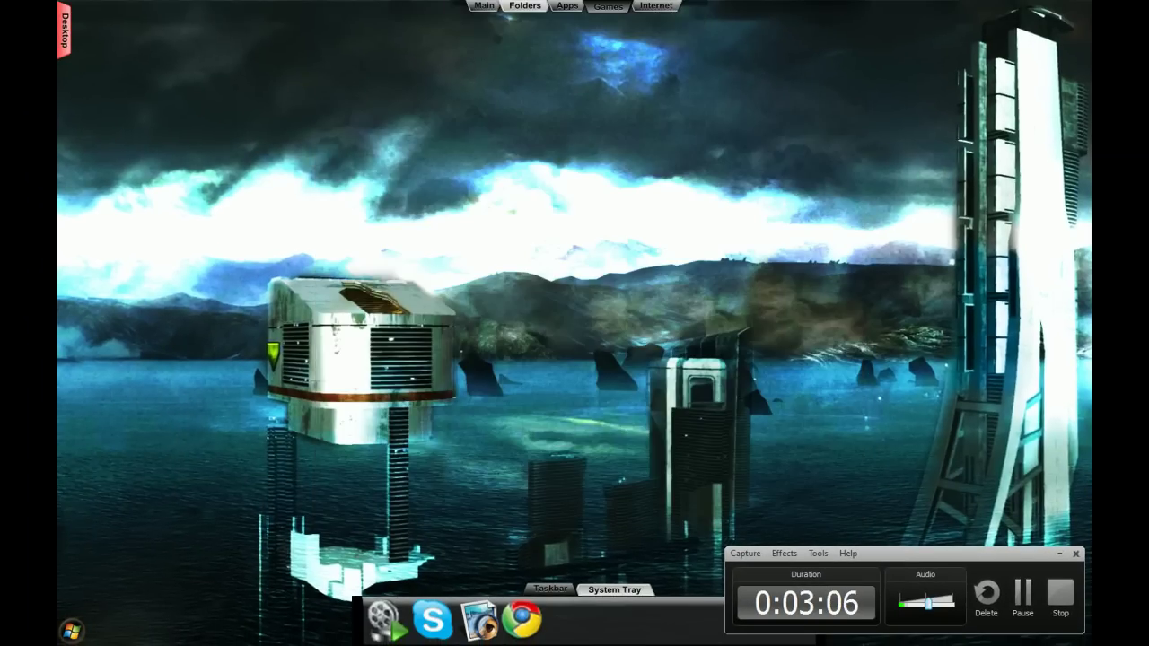